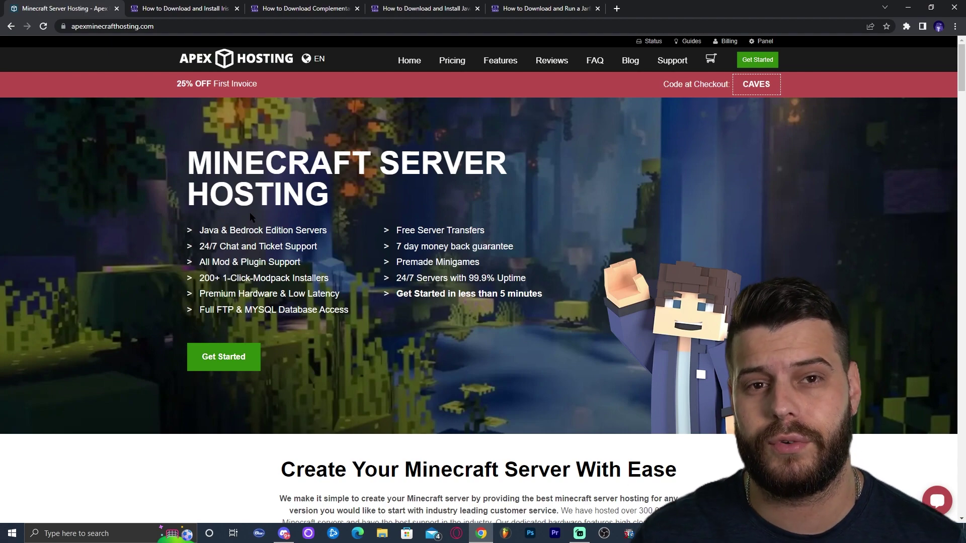
Step: Close the Apex Hosting tab to bring the itzcubatutorials Iris Shaders guide forward
key(ctrl+w)
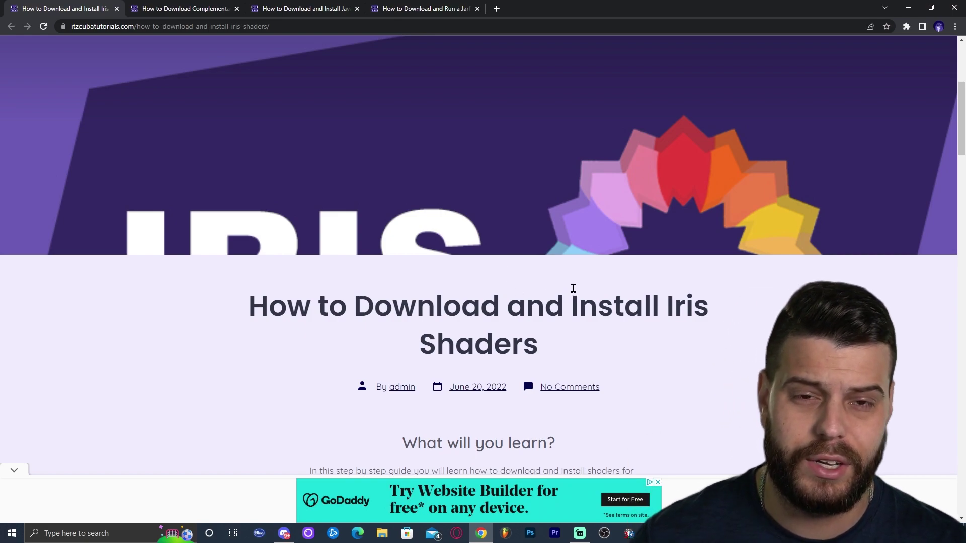
Step: Download the universal Iris installer jar from irisshaders.net and save it to Downloads
scroll(603, 254, down, 9)
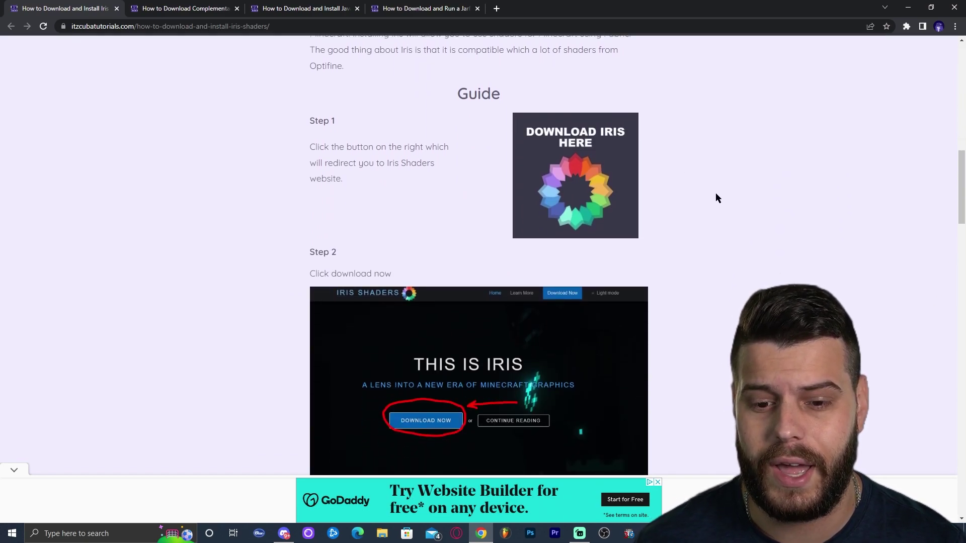
scroll(708, 198, down, 7)
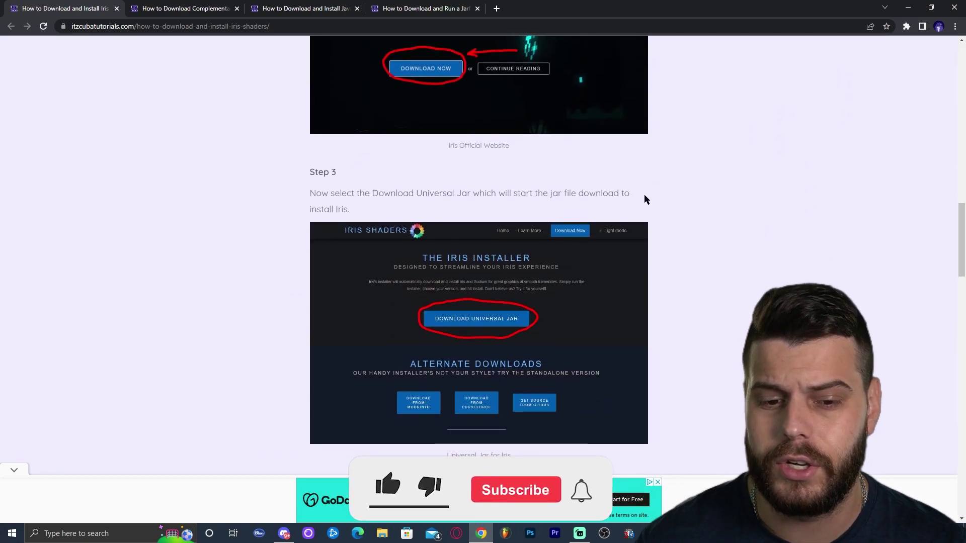
scroll(657, 201, up, 8)
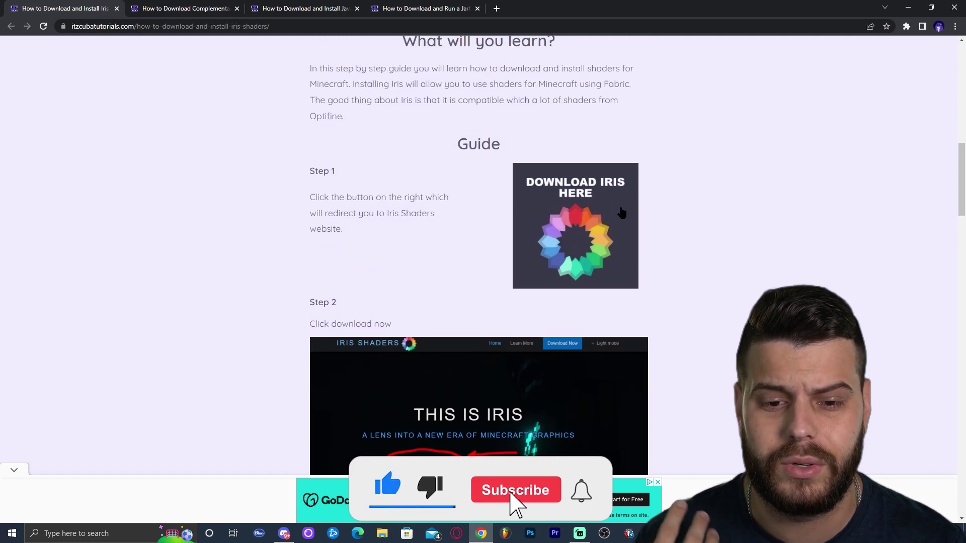
click(573, 196)
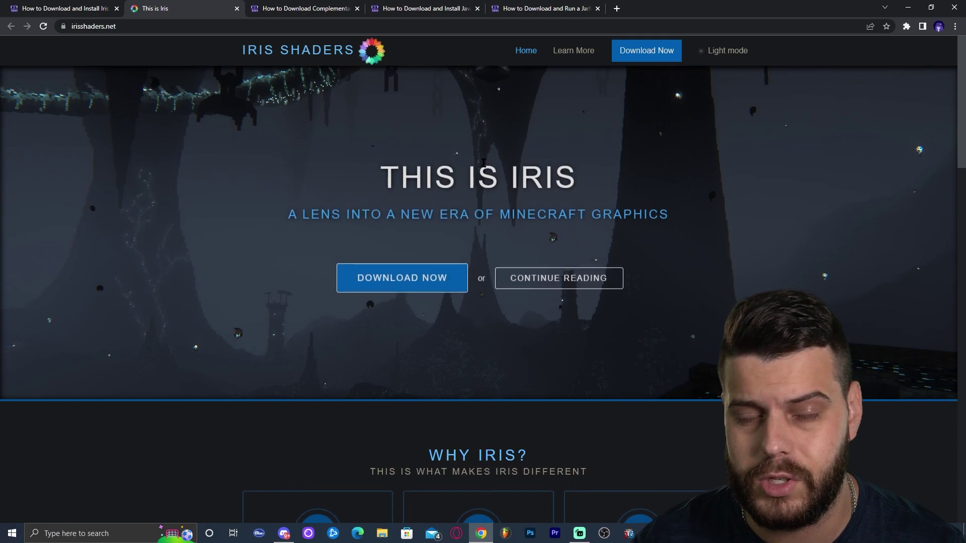
click(406, 283)
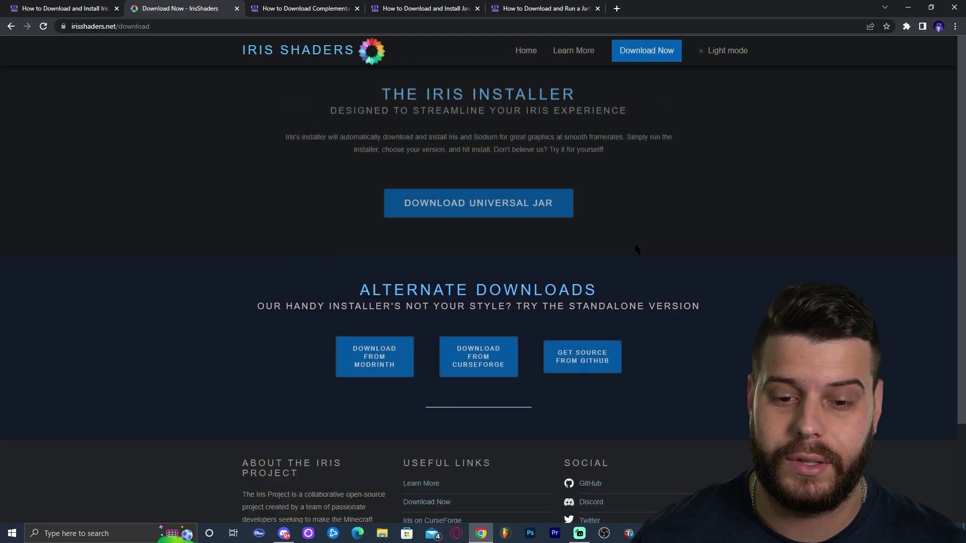
click(534, 211)
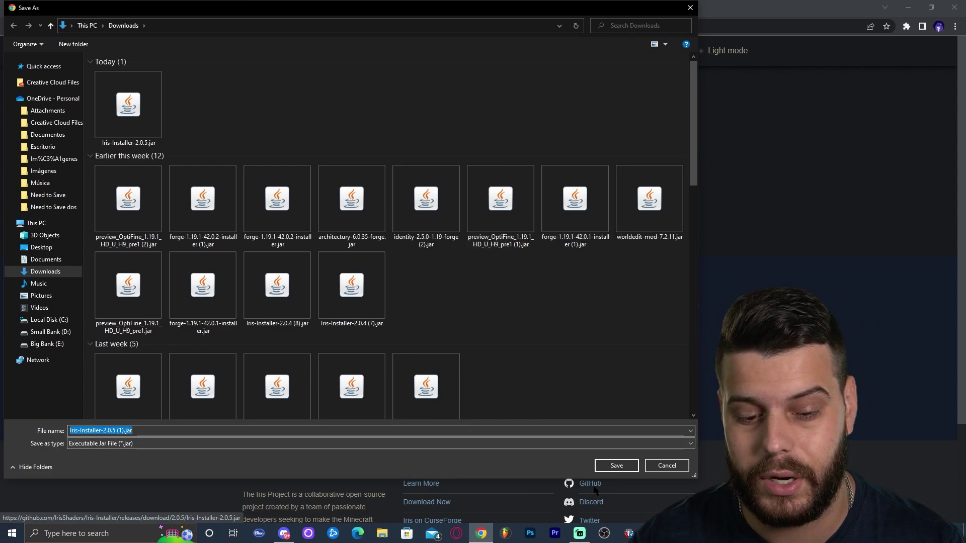
click(617, 466)
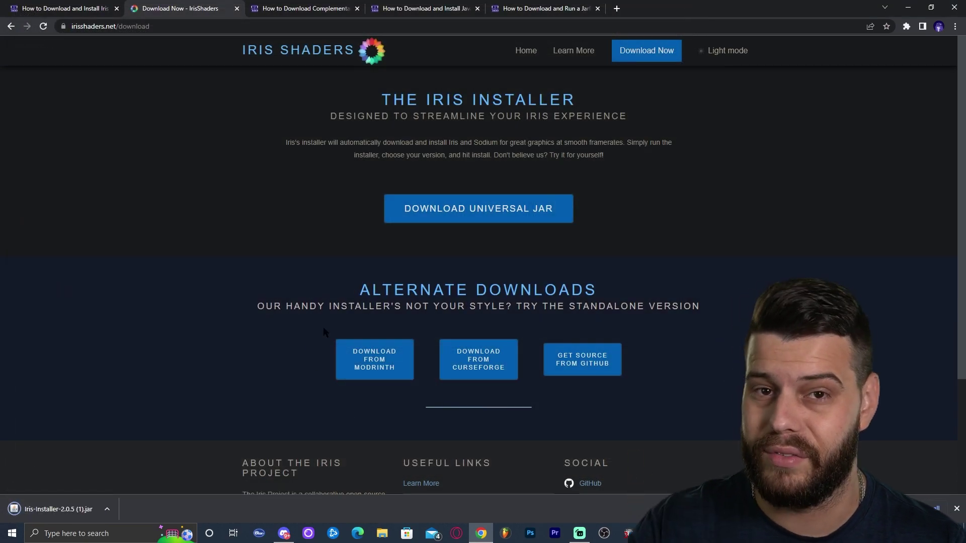
Step: Copy Iris-Installer-2.0.5 (1).jar onto the desktop, refresh the icons, and re-maximize Chrome
key(super+Down)
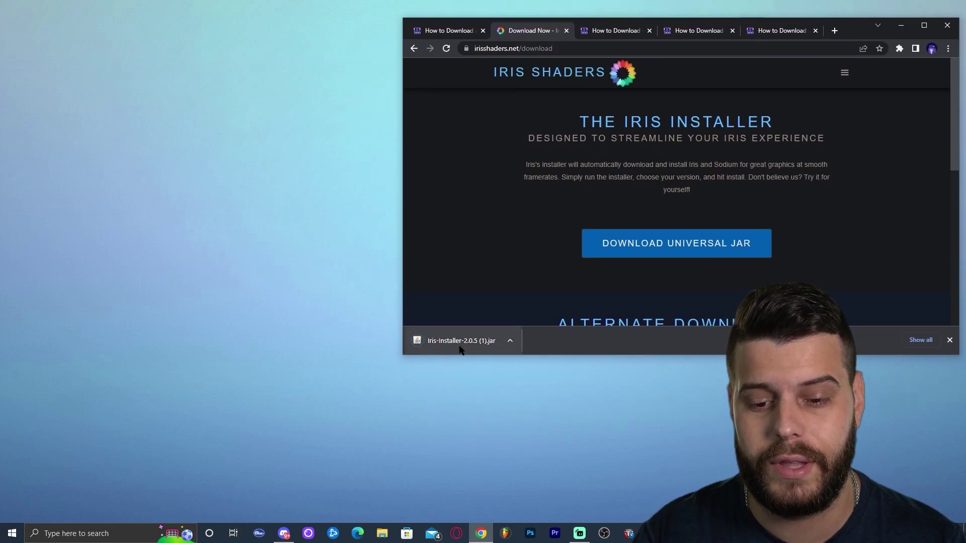
drag(464, 351, 291, 88)
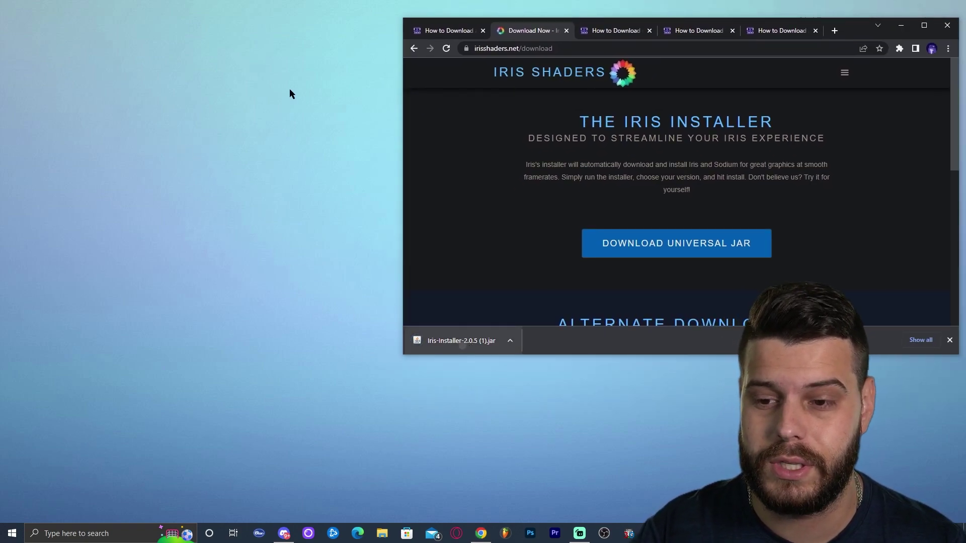
right_click(324, 126)
click(338, 150)
click(924, 25)
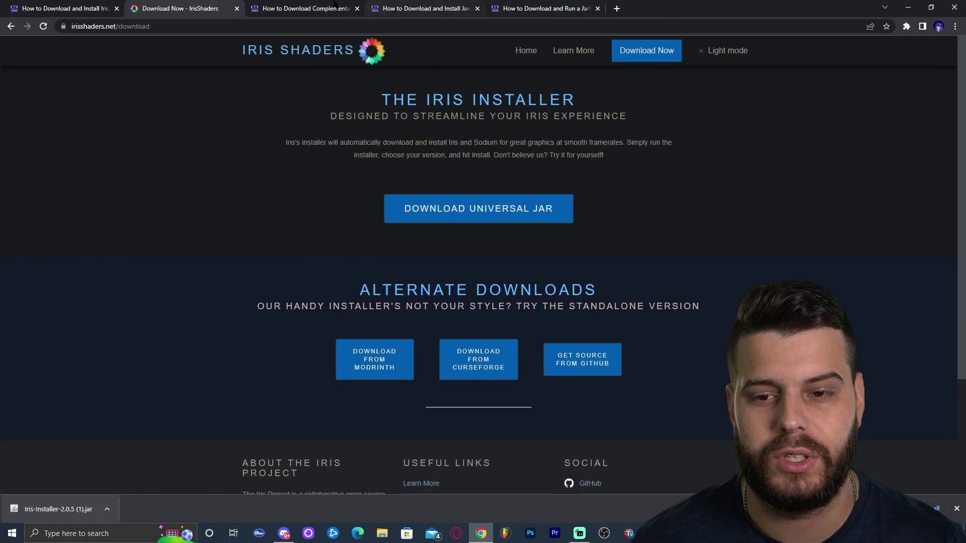
Step: Open the CurseForge Complementary Shaders page from the Complementary Shaders tutorial
click(306, 8)
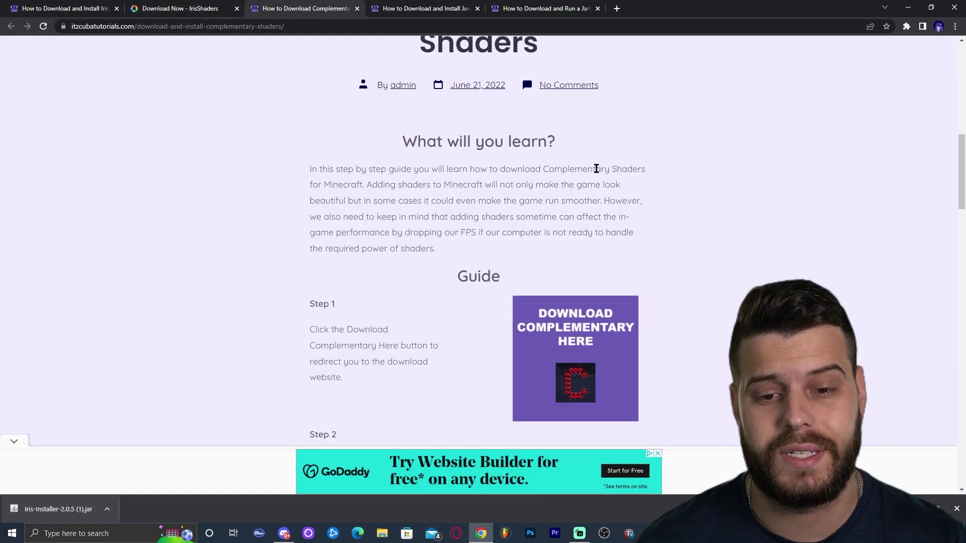
scroll(669, 194, up, 3)
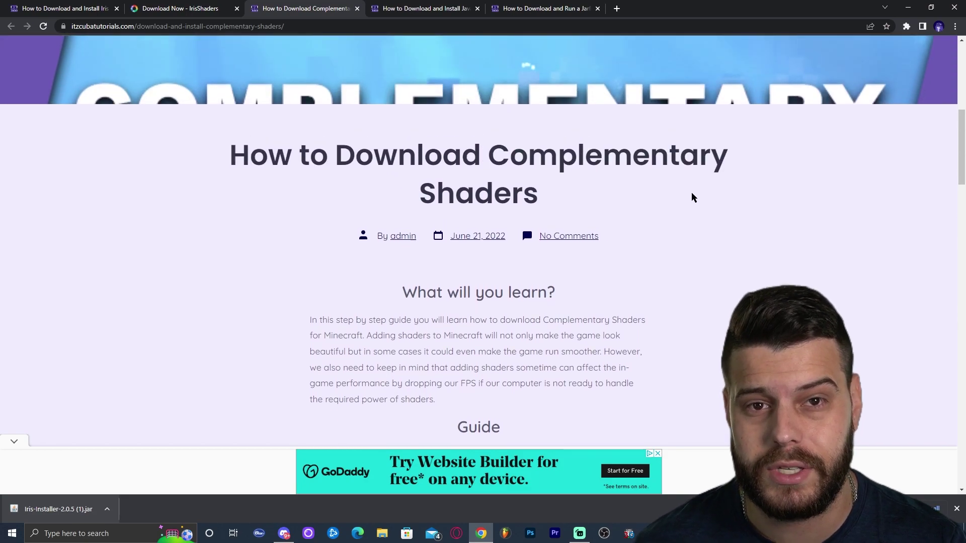
scroll(681, 194, down, 1)
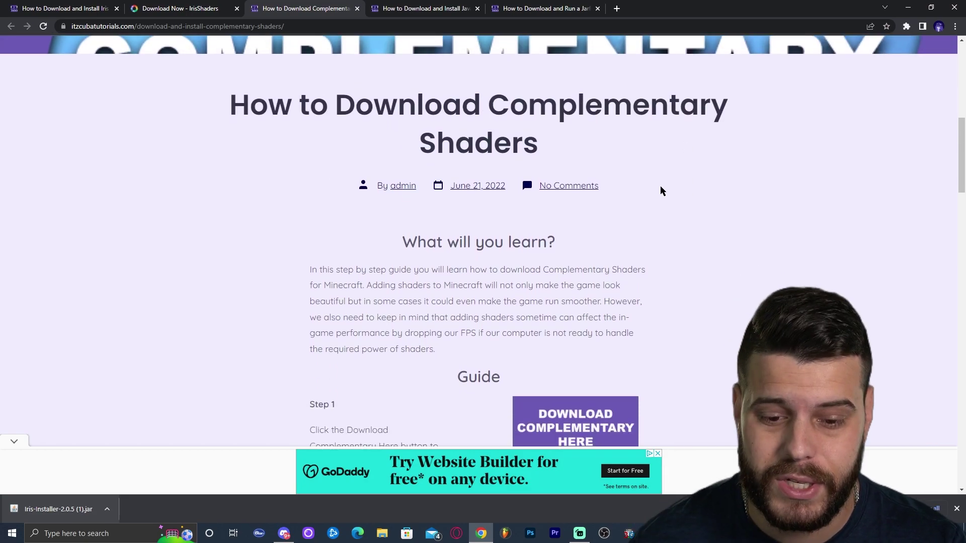
scroll(660, 189, down, 1)
scroll(653, 177, down, 5)
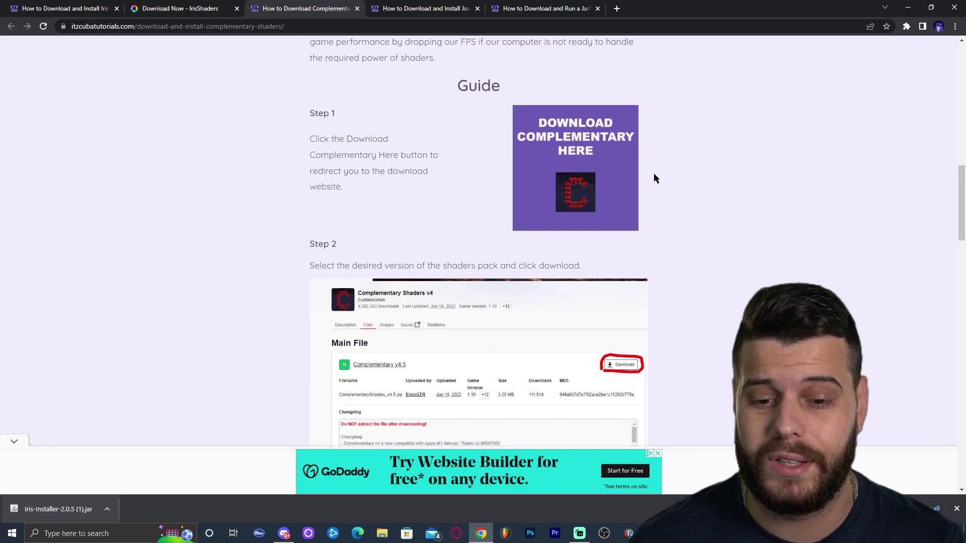
scroll(644, 184, up, 3)
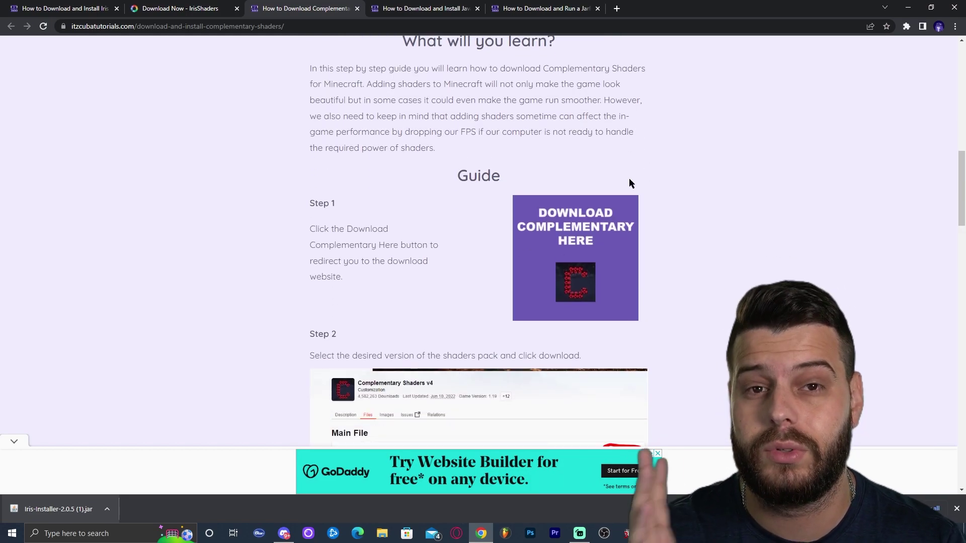
scroll(629, 170, down, 3)
scroll(682, 181, down, 2)
scroll(674, 182, up, 2)
scroll(673, 195, up, 4)
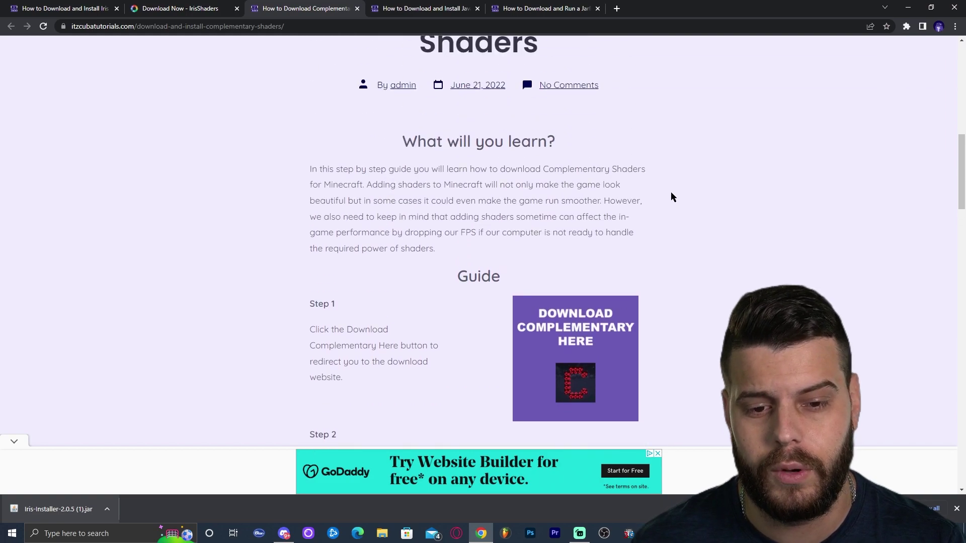
scroll(632, 200, down, 3)
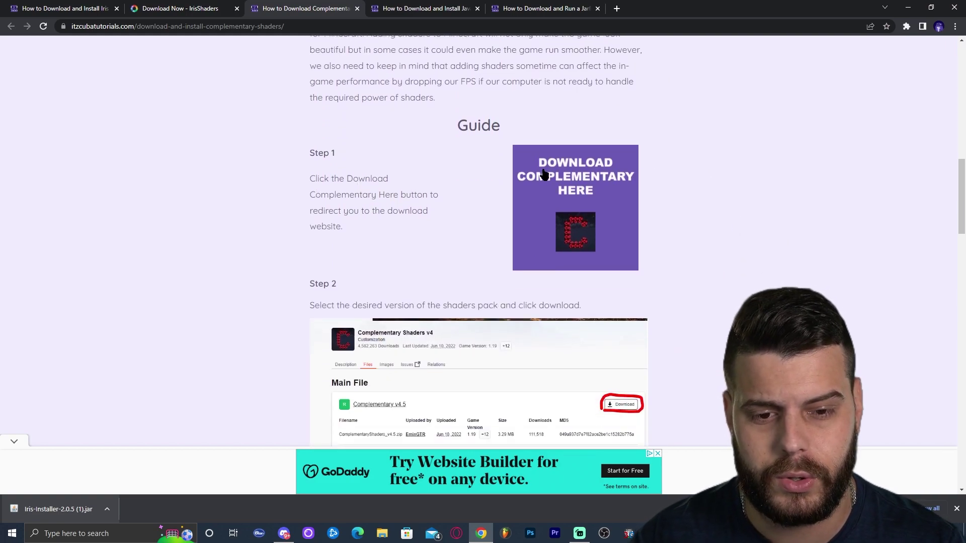
click(574, 178)
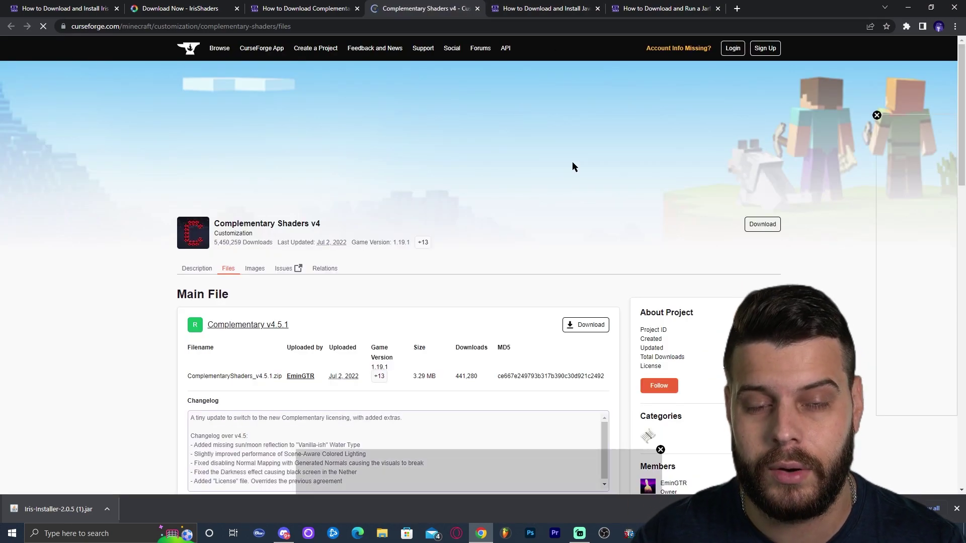
Step: Download the newest Complementary v4.5.1 zip for 1.19.1 and save it to Downloads
scroll(579, 174, down, 4)
scroll(571, 173, down, 4)
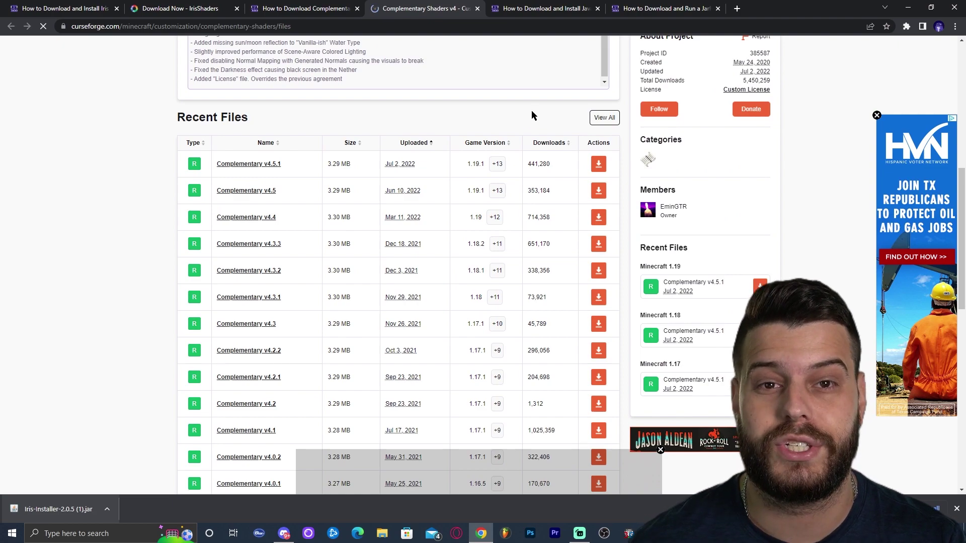
drag(465, 165, 482, 168)
click(515, 123)
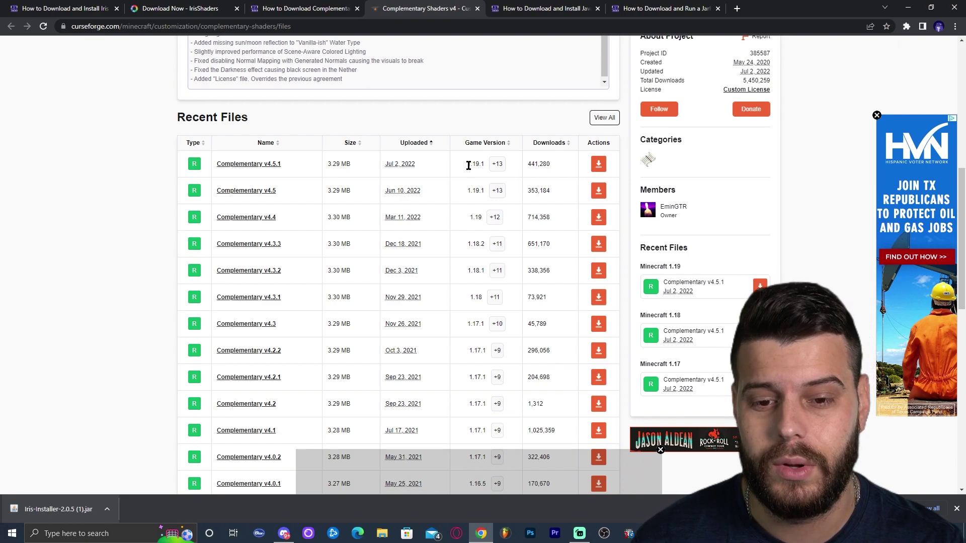
drag(468, 166, 486, 175)
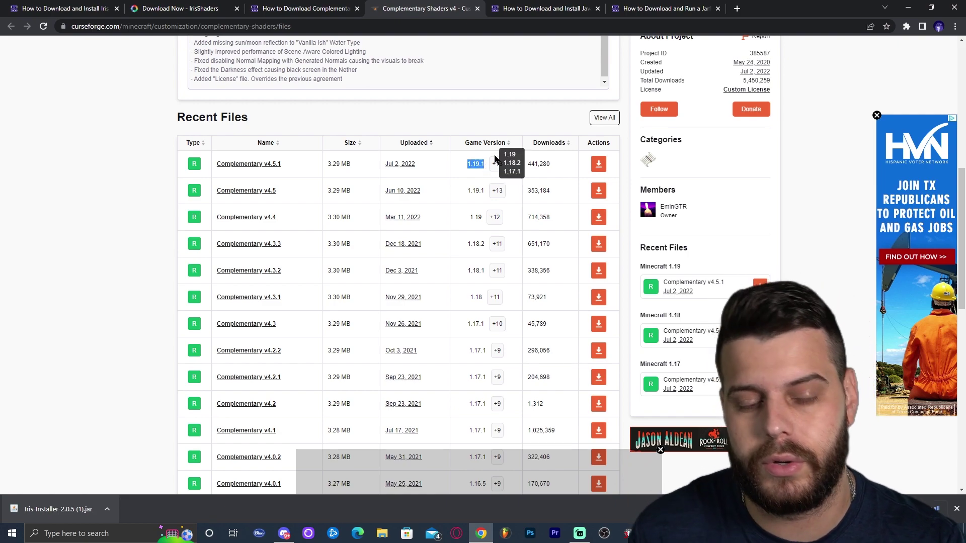
click(554, 153)
scroll(554, 154, down, 1)
click(596, 118)
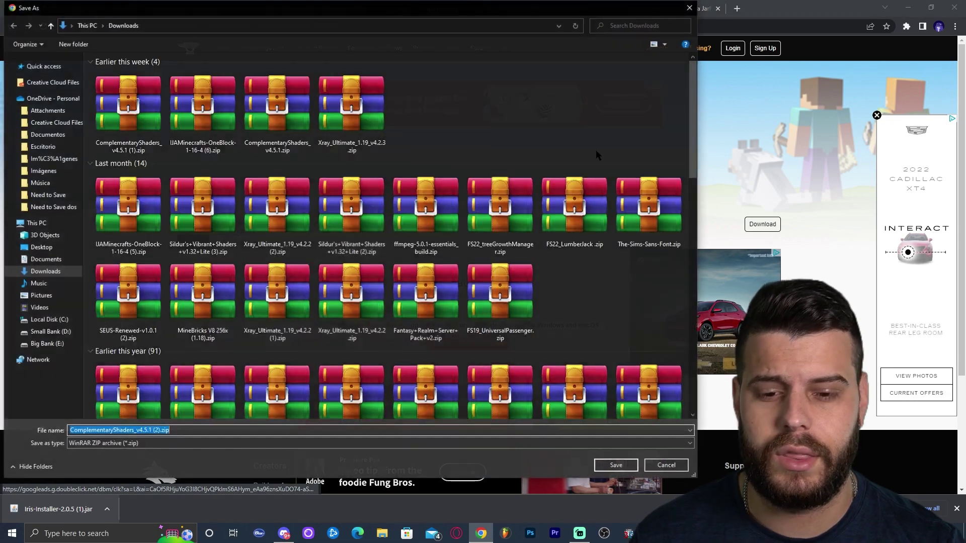
click(616, 465)
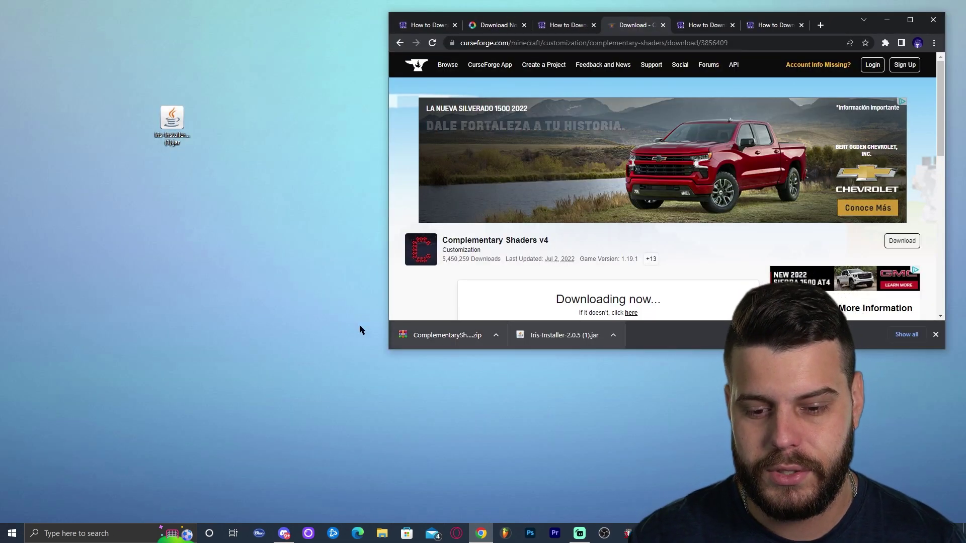
Step: Drag the ComplementaryShaders v4.5.1 zip onto the desktop beside the Iris jar and refresh the icons
drag(428, 338, 249, 123)
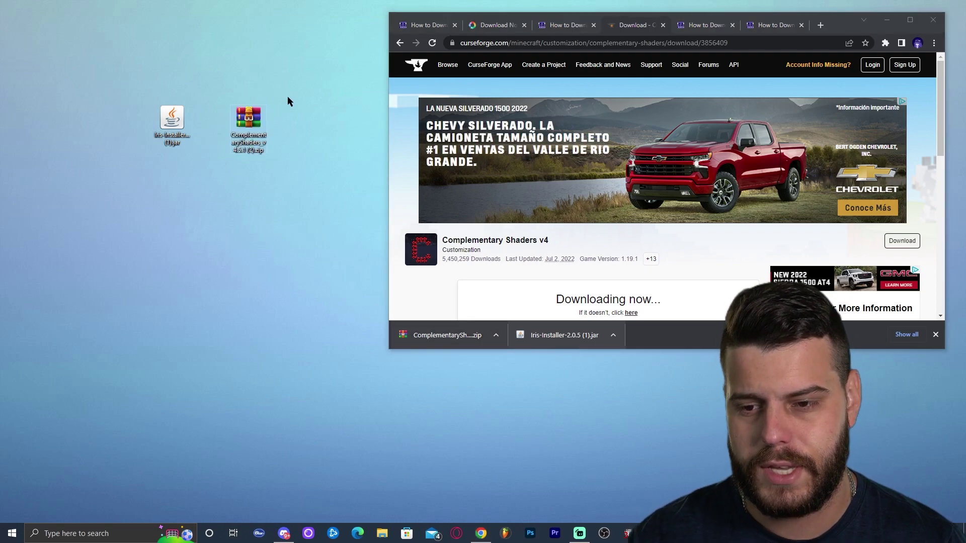
right_click(304, 100)
click(330, 128)
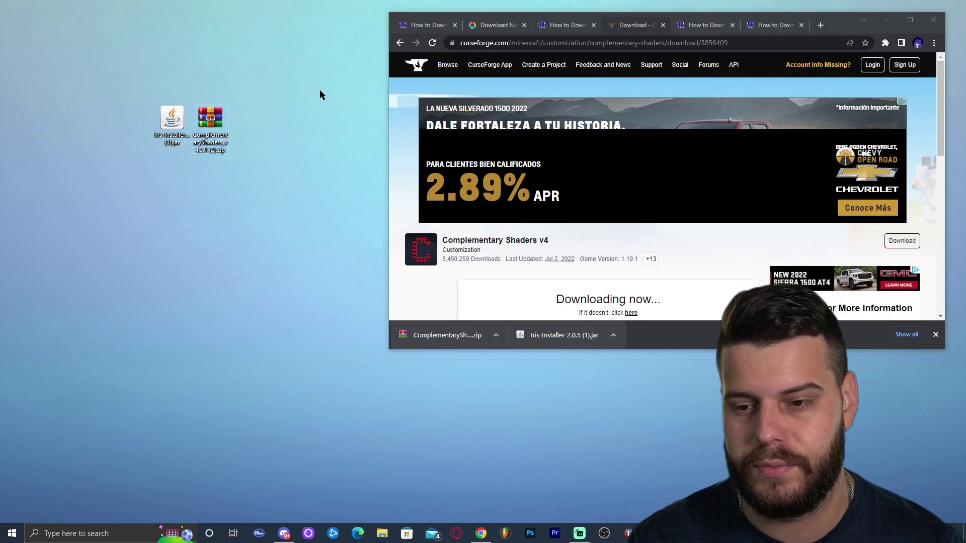
right_click(314, 70)
click(330, 100)
drag(139, 76, 186, 150)
right_click(313, 77)
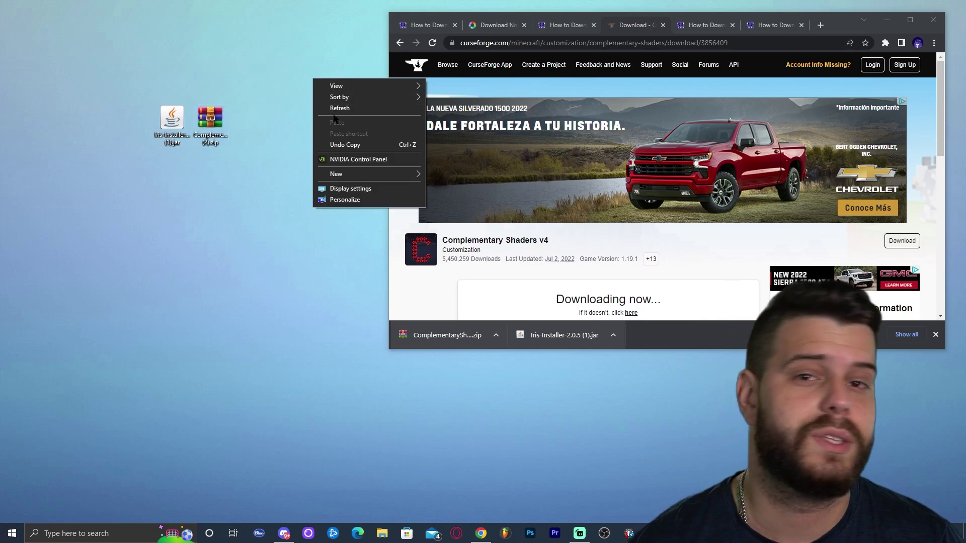
click(297, 59)
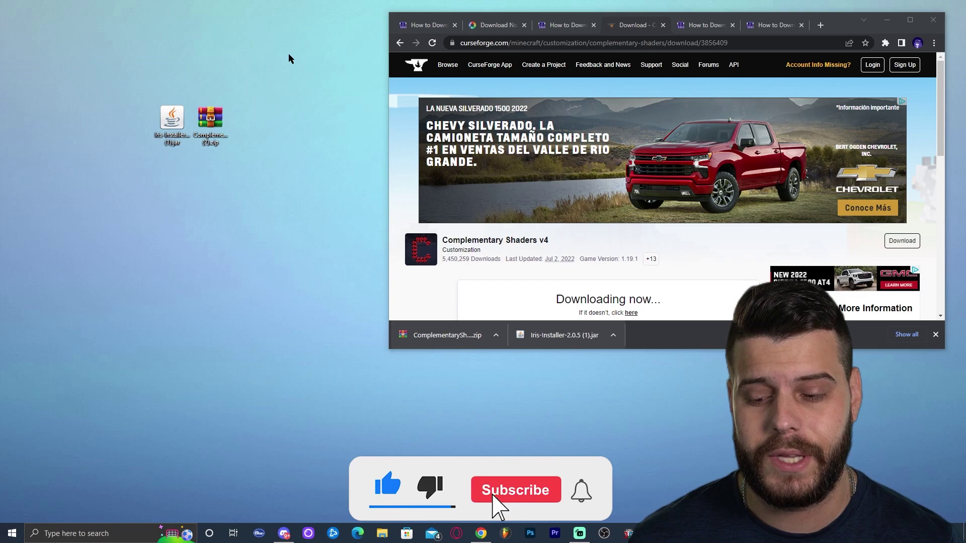
Step: Check Add or remove programs for an installed 'java' app, find none, and close Settings
click(90, 528)
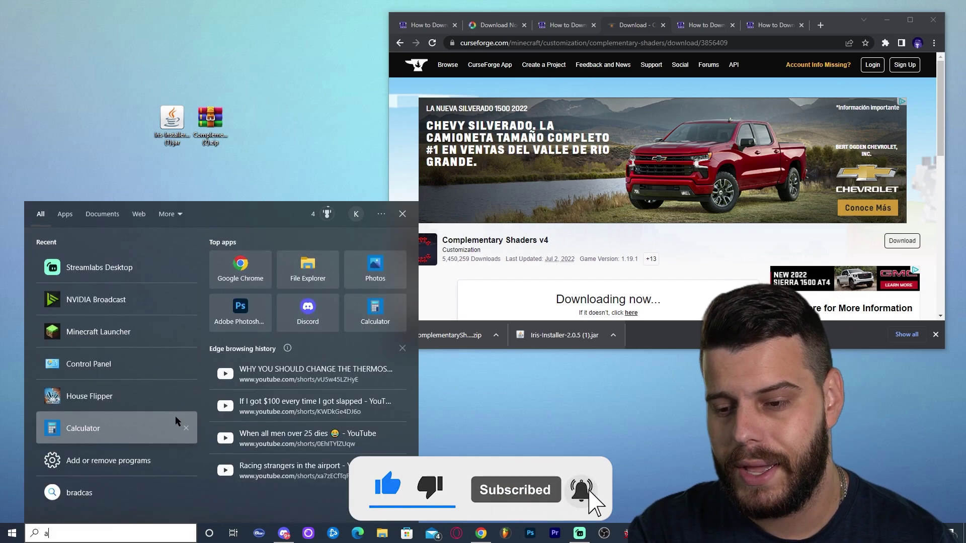
text(add)
click(94, 267)
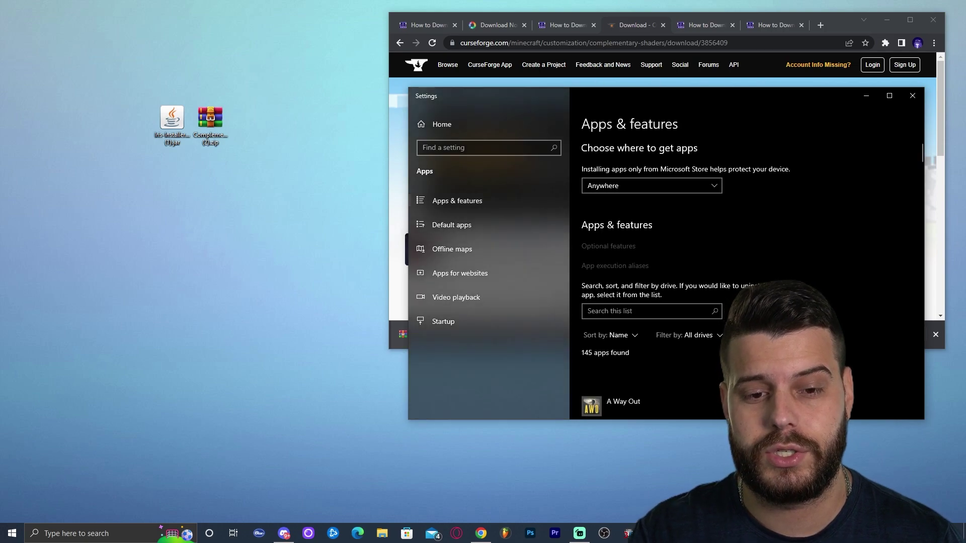
click(508, 292)
text(java)
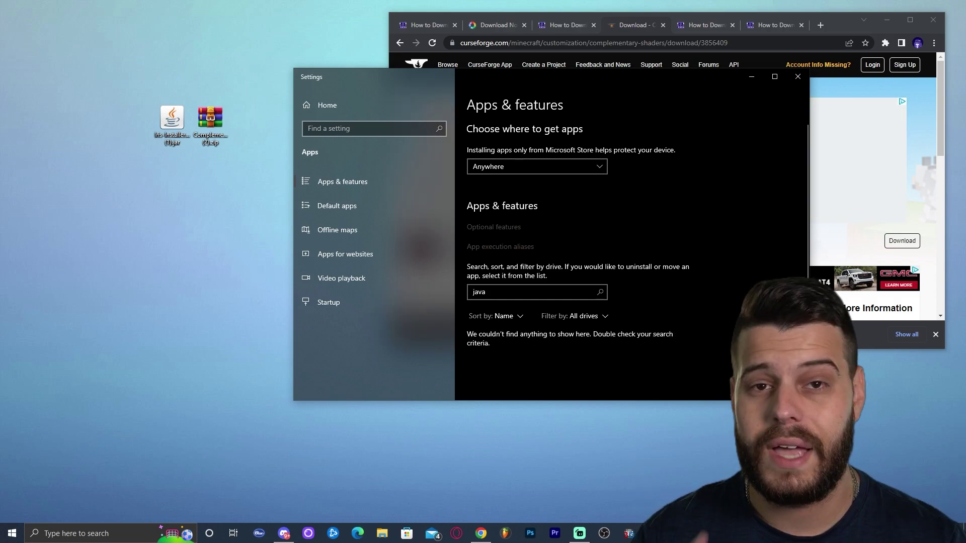
scroll(580, 358, down, 3)
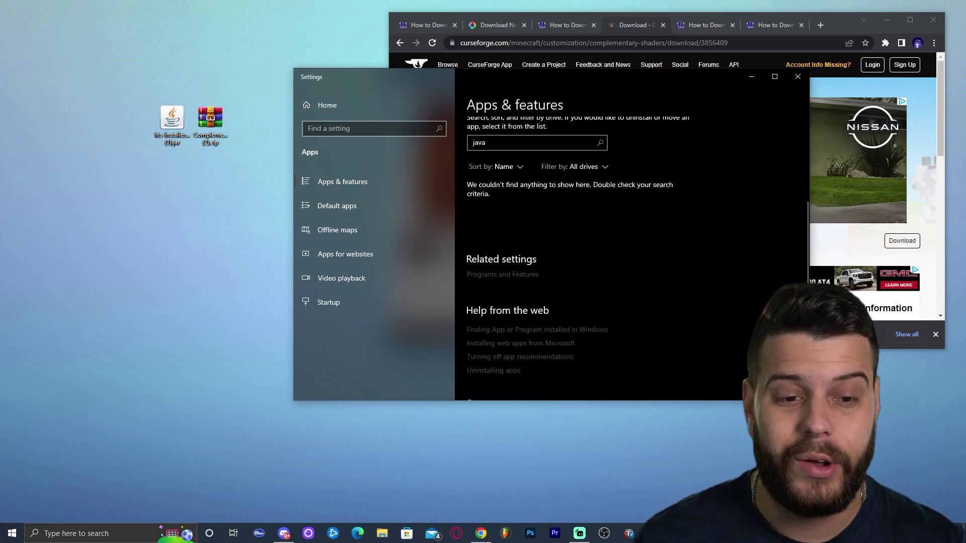
click(798, 76)
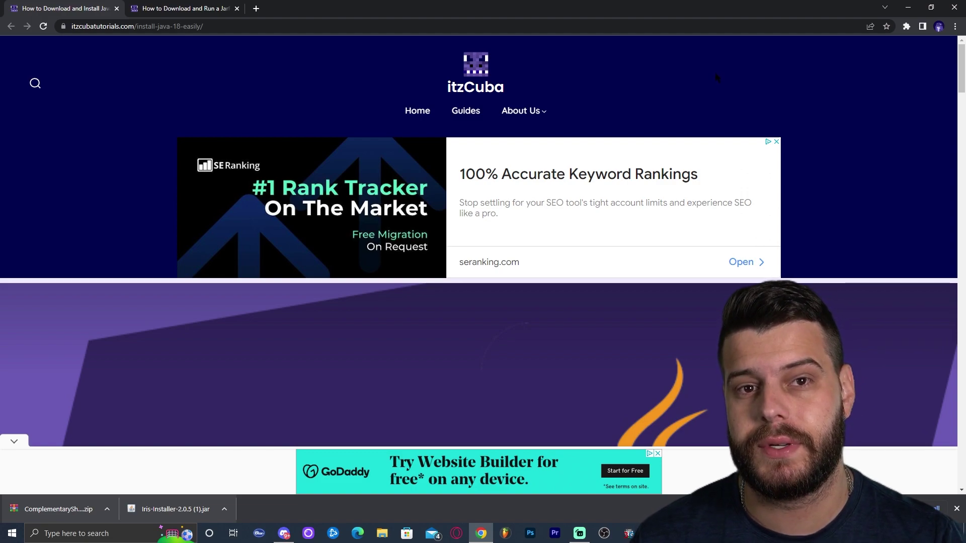
Step: Open Oracle's Java downloads page from the Java 18 install guide
scroll(714, 78, down, 3)
scroll(716, 80, down, 10)
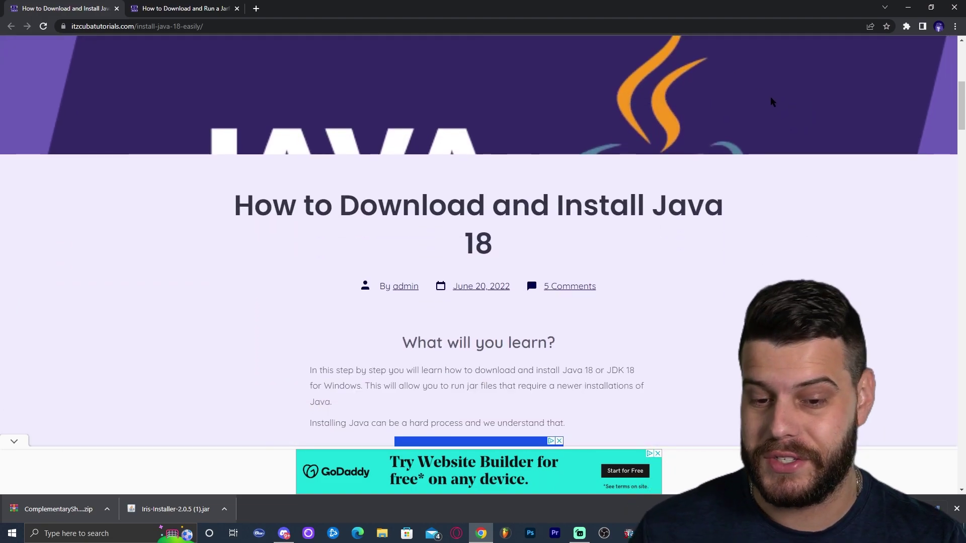
scroll(733, 81, down, 8)
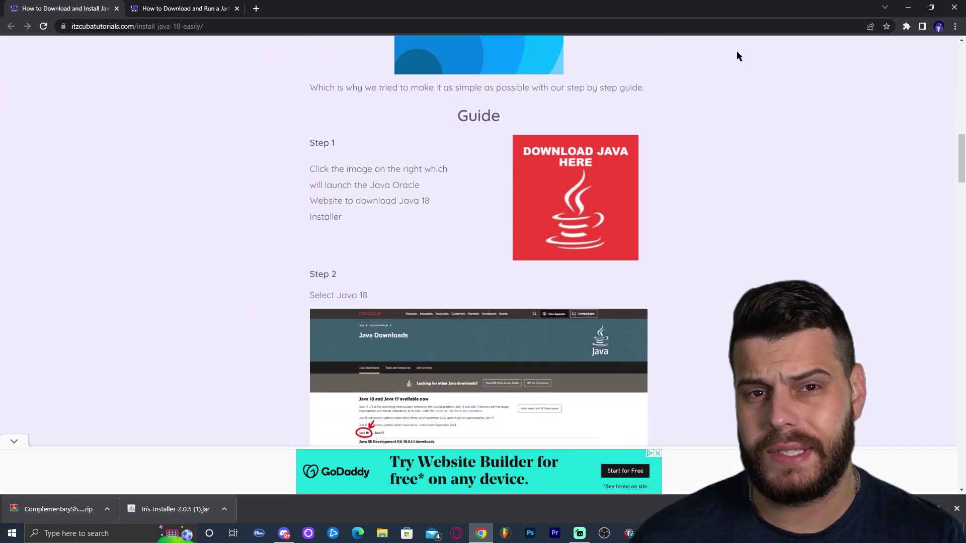
scroll(704, 161, down, 2)
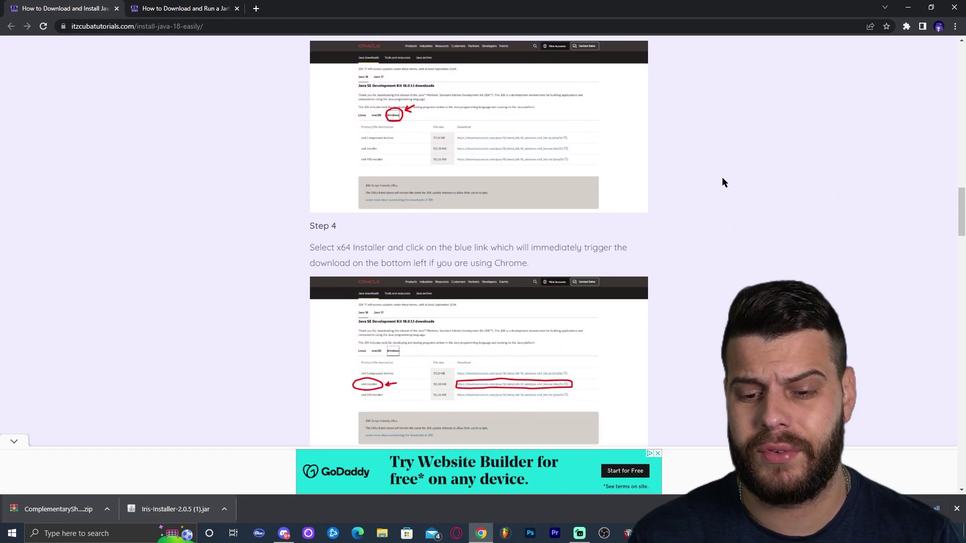
scroll(723, 181, up, 7)
scroll(671, 162, up, 3)
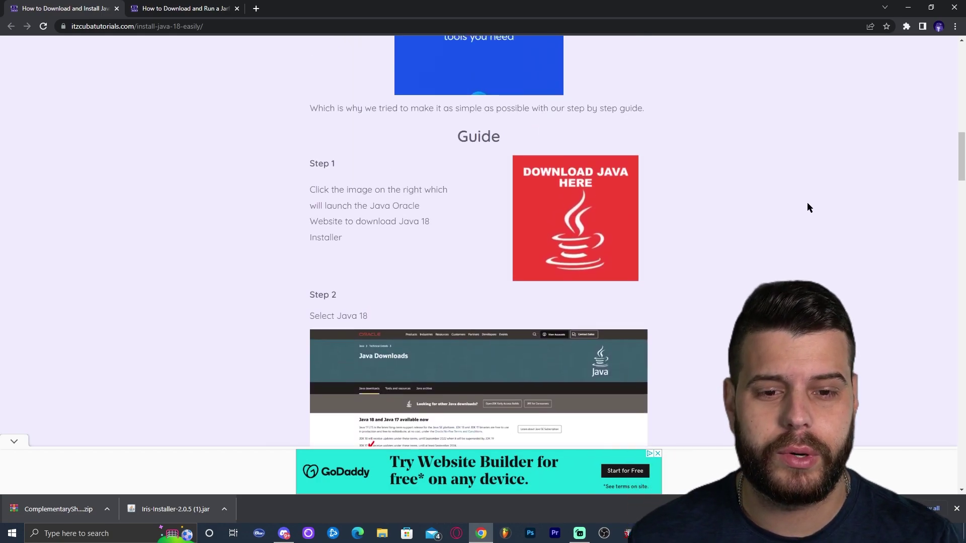
click(592, 210)
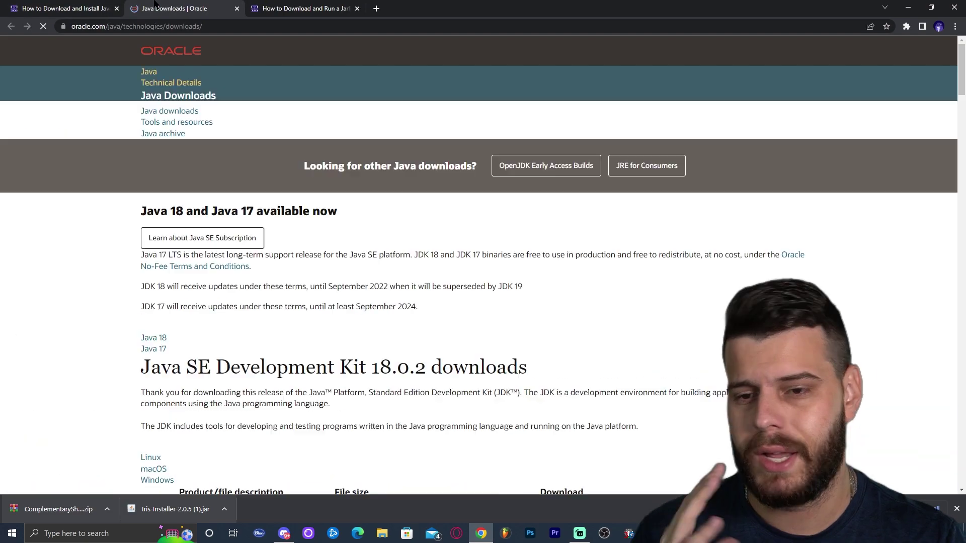
scroll(345, 202, down, 5)
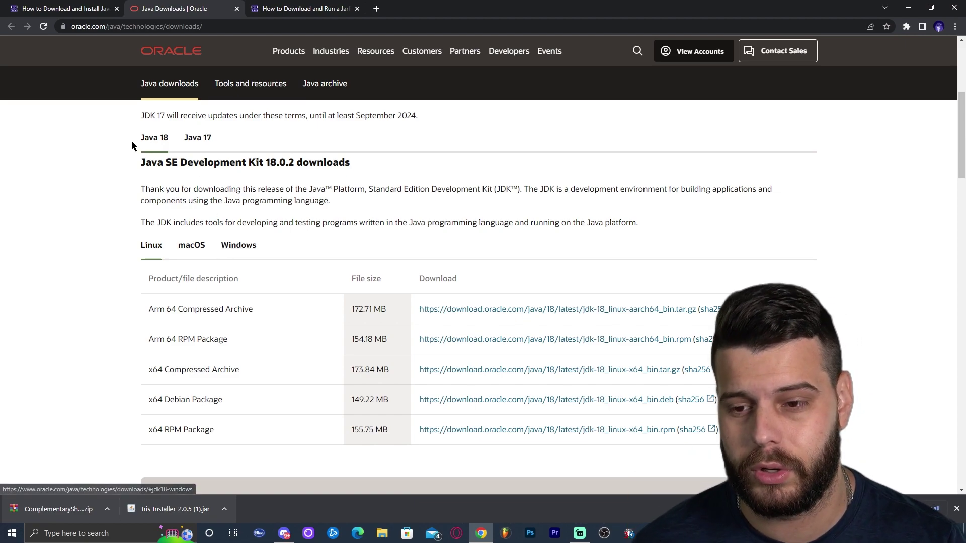
Step: Download the JDK 18 Windows x64 Installer .exe and save it to Downloads
click(247, 245)
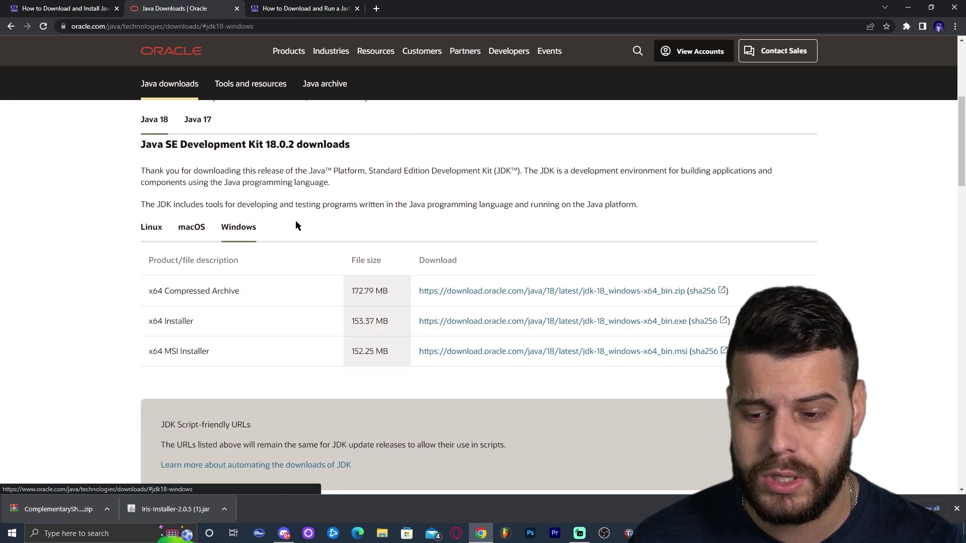
scroll(296, 224, down, 2)
drag(148, 239, 196, 239)
click(543, 242)
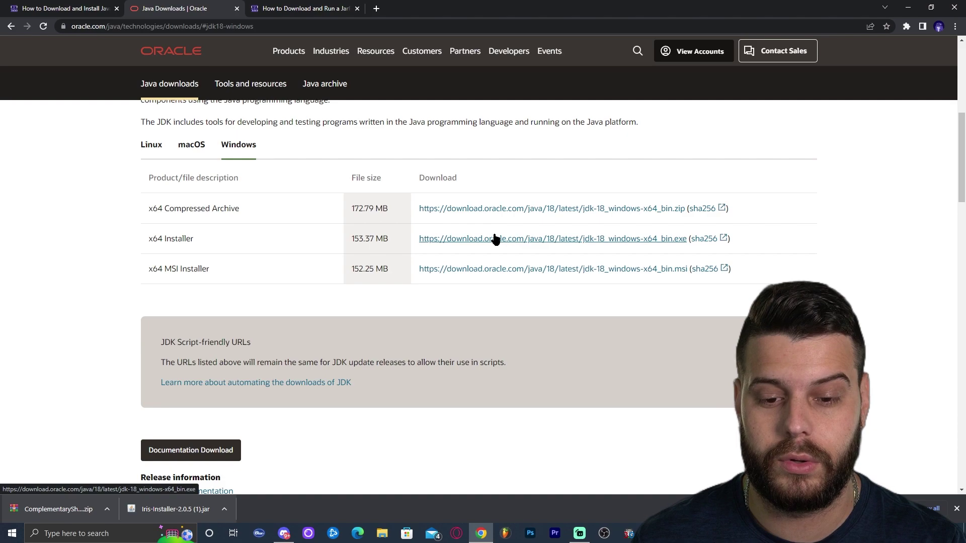
click(525, 243)
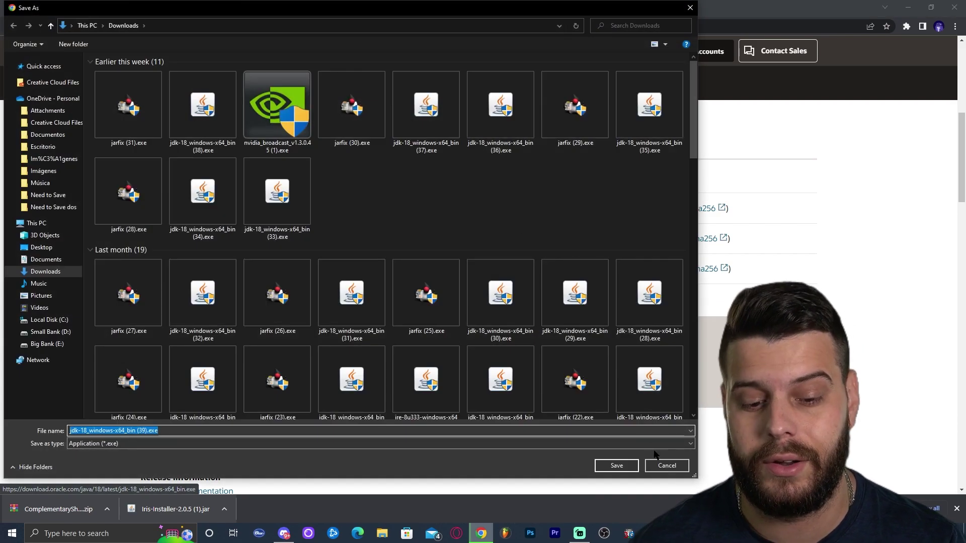
click(622, 469)
Step: Drag jdk-18_windows-x64_bin (39).exe onto the desktop, minimize Chrome, and refresh the icons
double_click(656, 4)
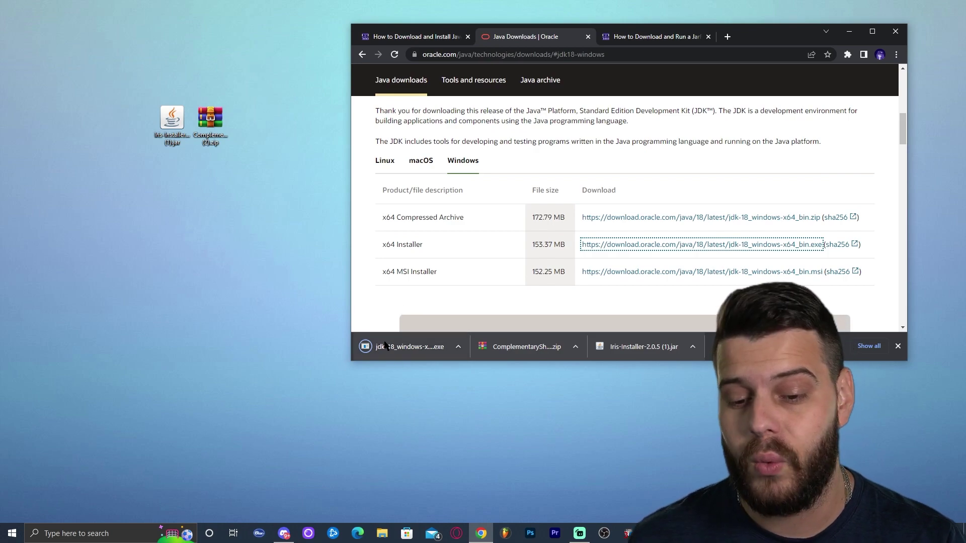
drag(392, 349, 214, 216)
right_click(310, 132)
click(335, 161)
click(849, 31)
right_click(473, 78)
click(518, 106)
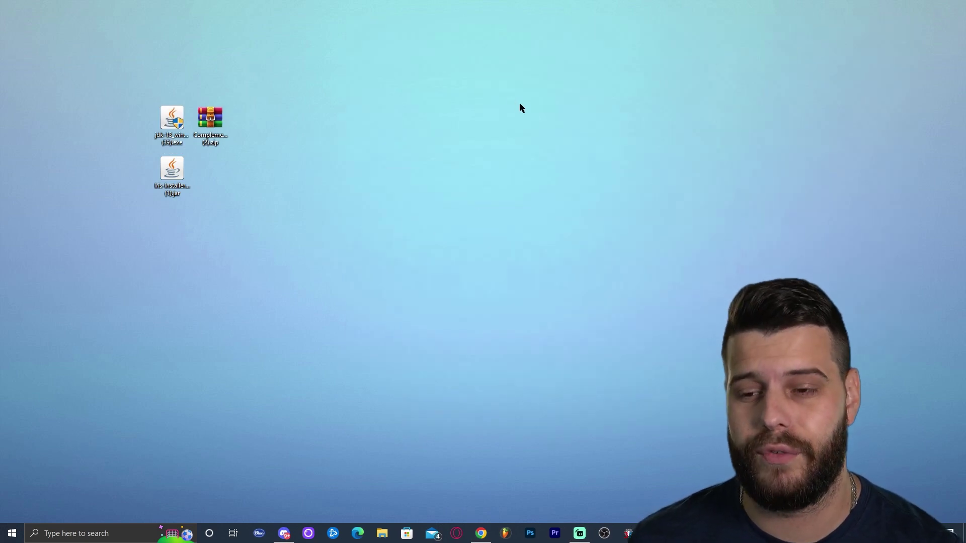
Step: Install JDK 18.0.2 (64-bit) with the default folder and close the success message
double_click(171, 121)
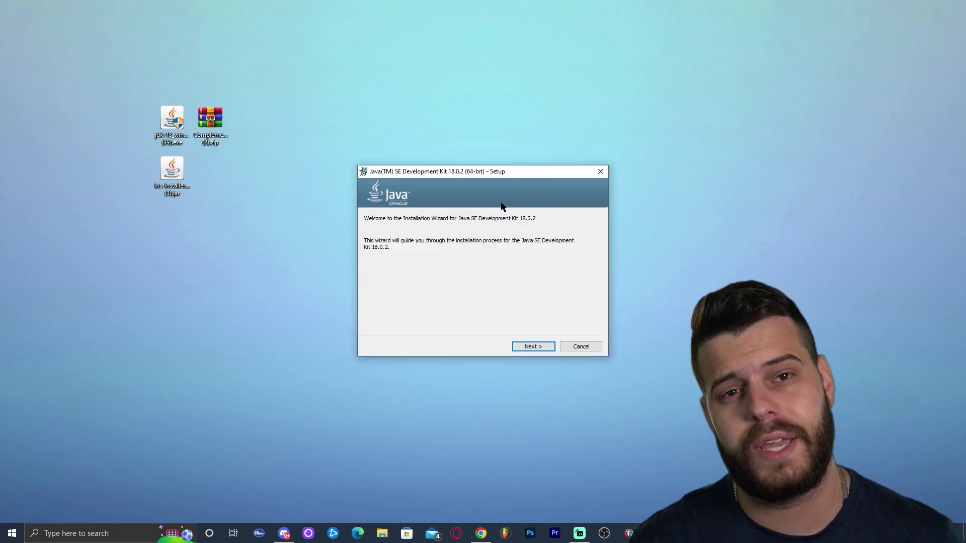
click(550, 347)
click(549, 348)
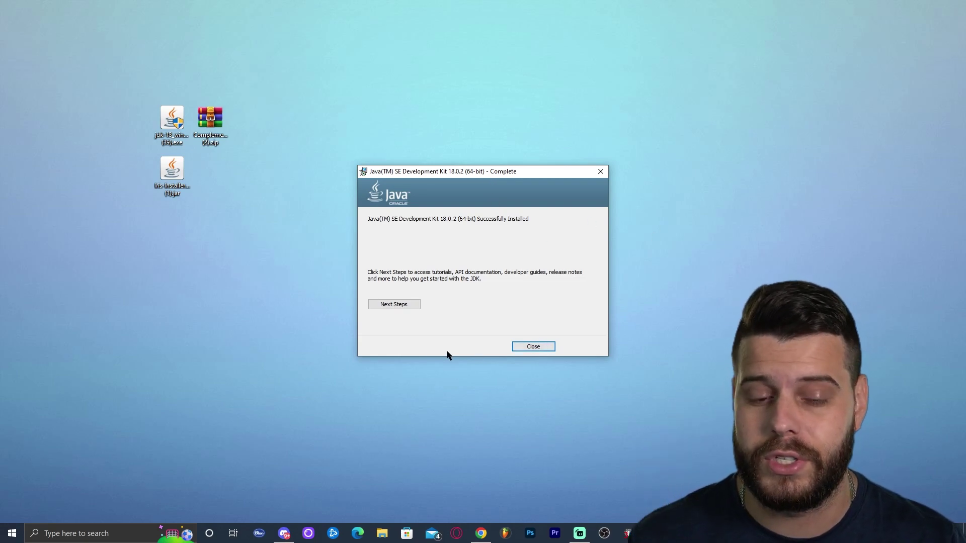
click(549, 347)
Step: Delete the JDK installer .exe from the desktop
drag(177, 120, 330, 70)
mouse_move(448, 30)
mouse_down()
mouse_move(274, 59)
mouse_move(302, 66)
mouse_up()
key(Delete)
right_click(409, 65)
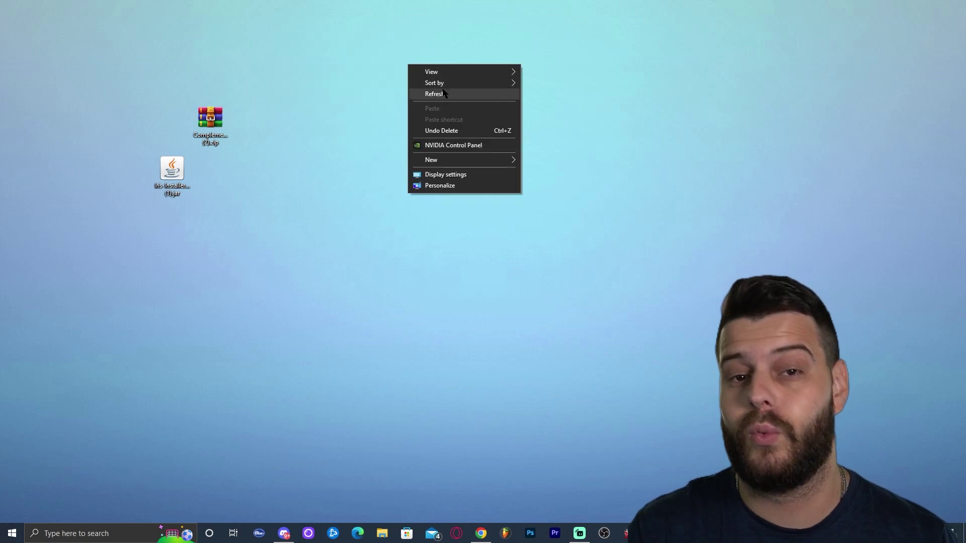